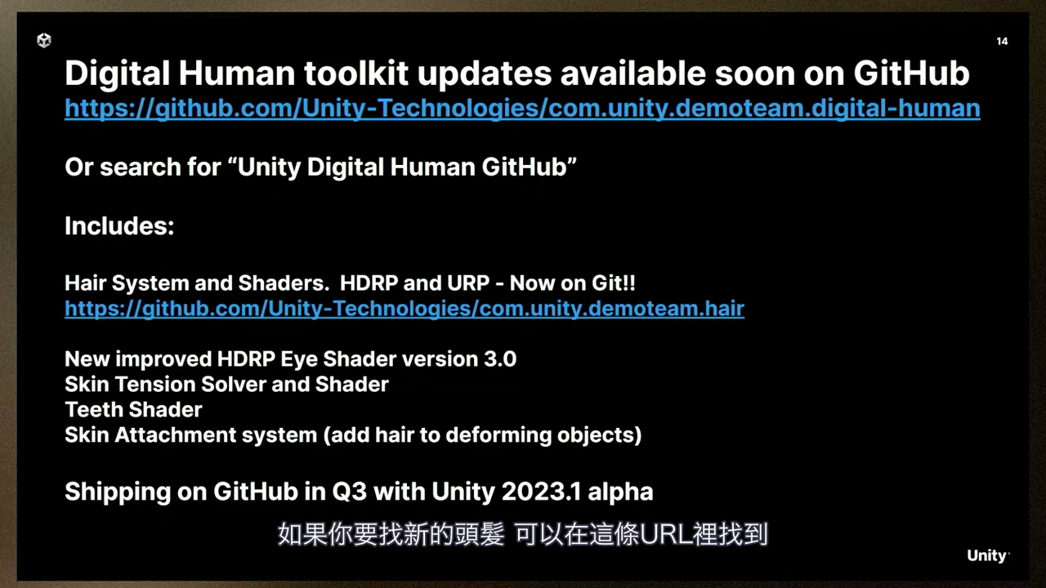
# - Advance the slideshow to slide 15, "Let's go!", and exit back to the editor
pyautogui.press('Right')
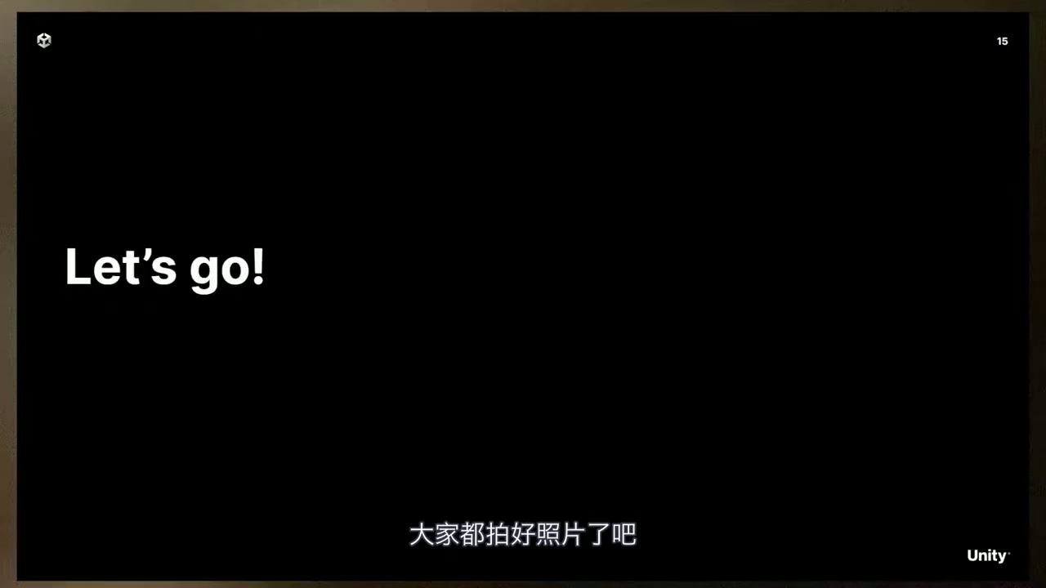
pyautogui.press('Escape')
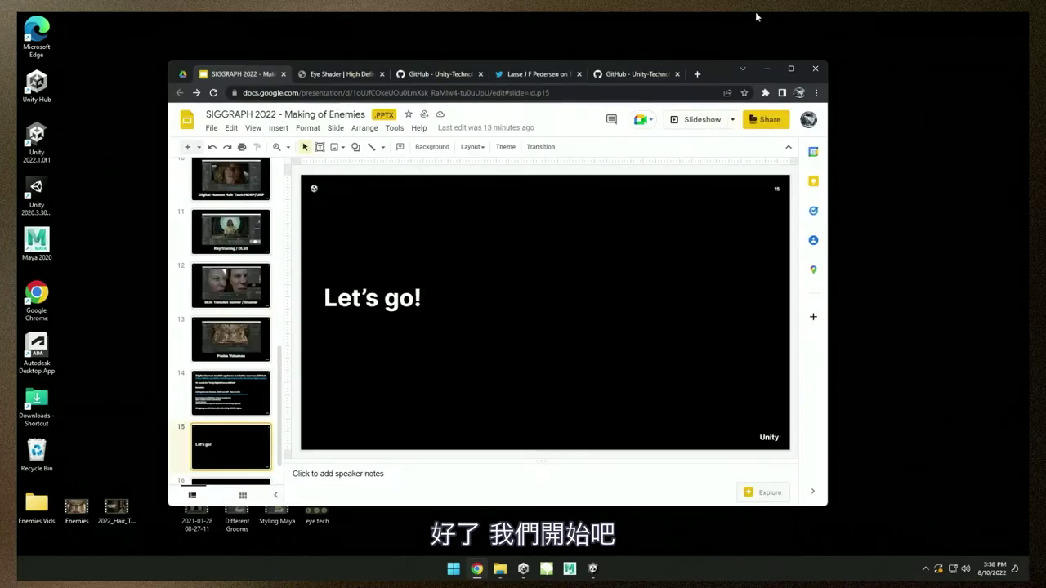
# - Bring up the ProjectFolder Unity project and scrub the A2CT_Timeline back to frame 2462
pyautogui.click(765, 69)
pyautogui.moveTo(593, 570)
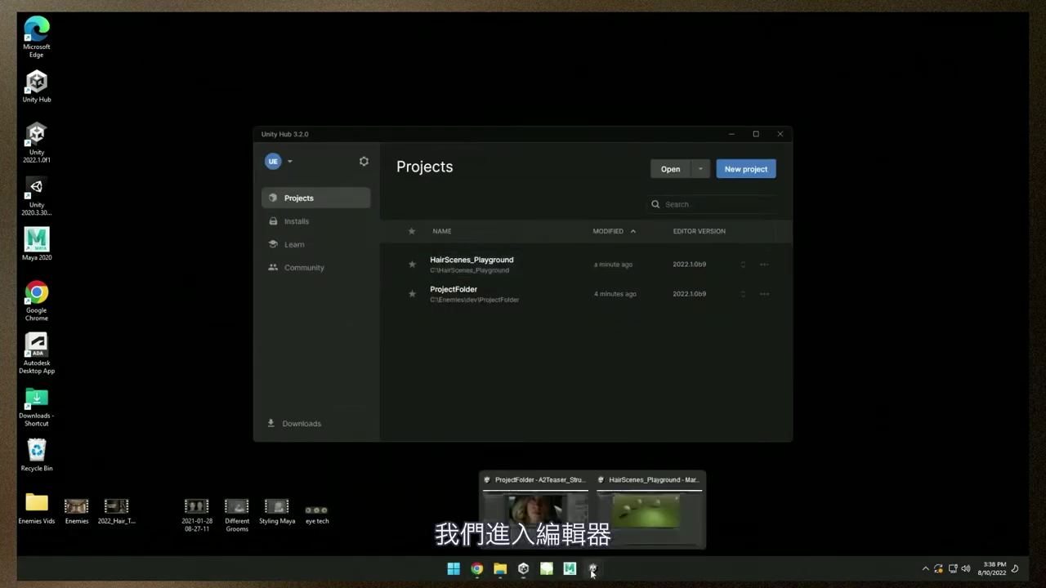
pyautogui.click(514, 504)
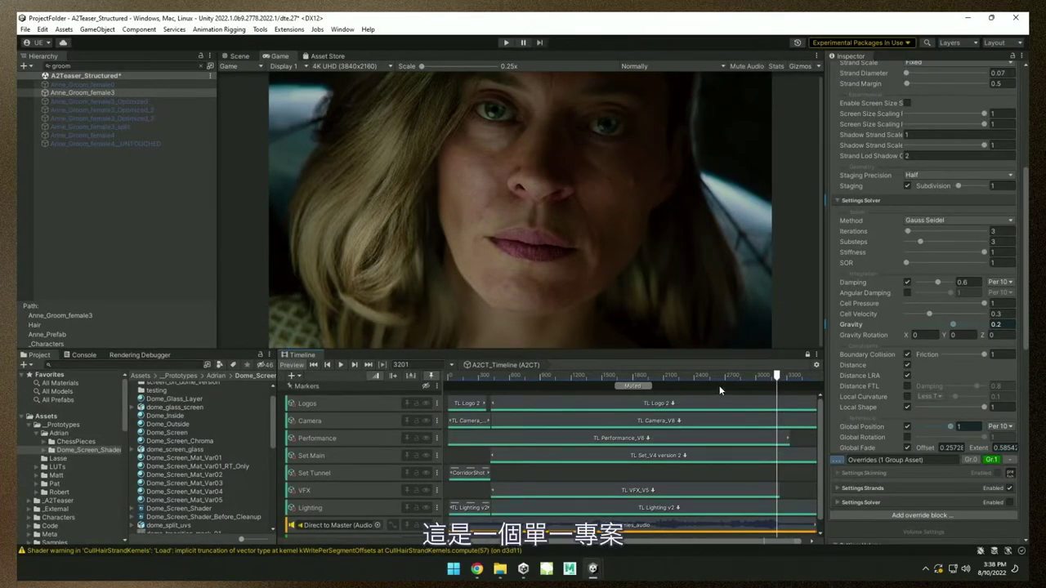
pyautogui.moveTo(759, 380); pyautogui.dragTo(700, 376)
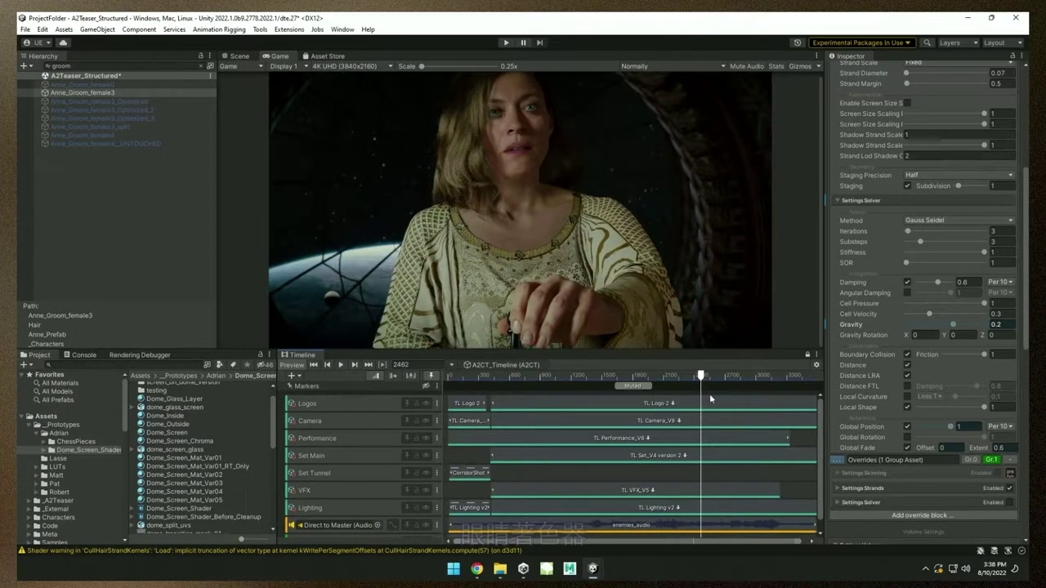
# - Switch to the HDRP Eye Shader manual tab and read through its anatomy, eye map and property sections
pyautogui.click(477, 566)
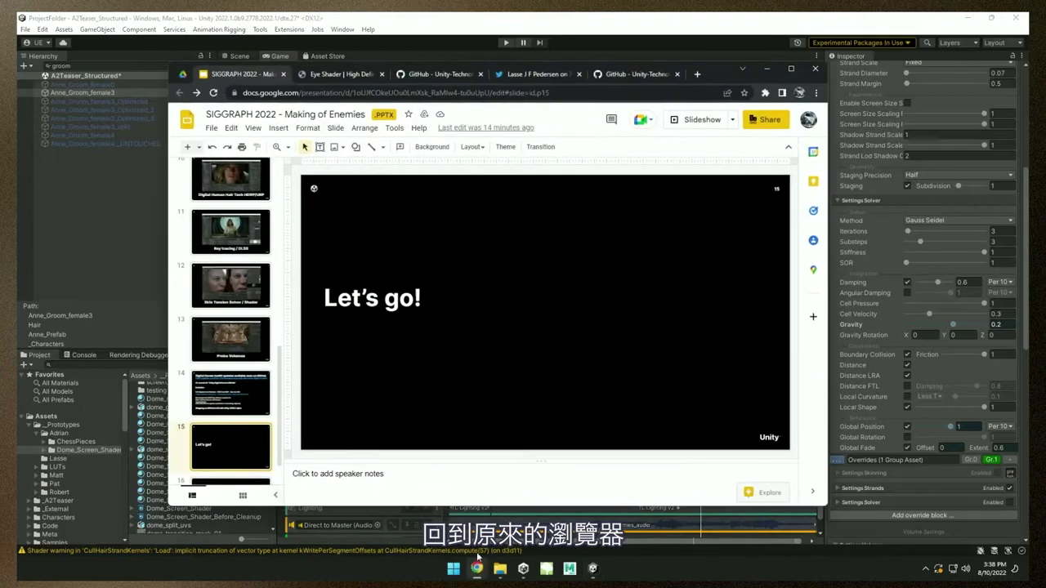
pyautogui.click(358, 75)
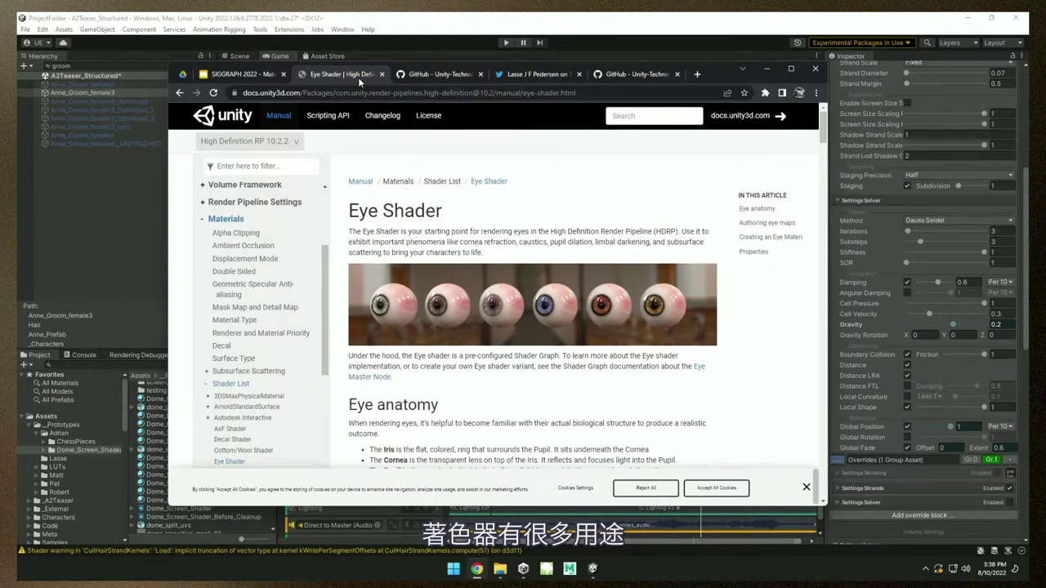
pyautogui.scroll(-2, 457, 239)
pyautogui.scroll(-2, 458, 239)
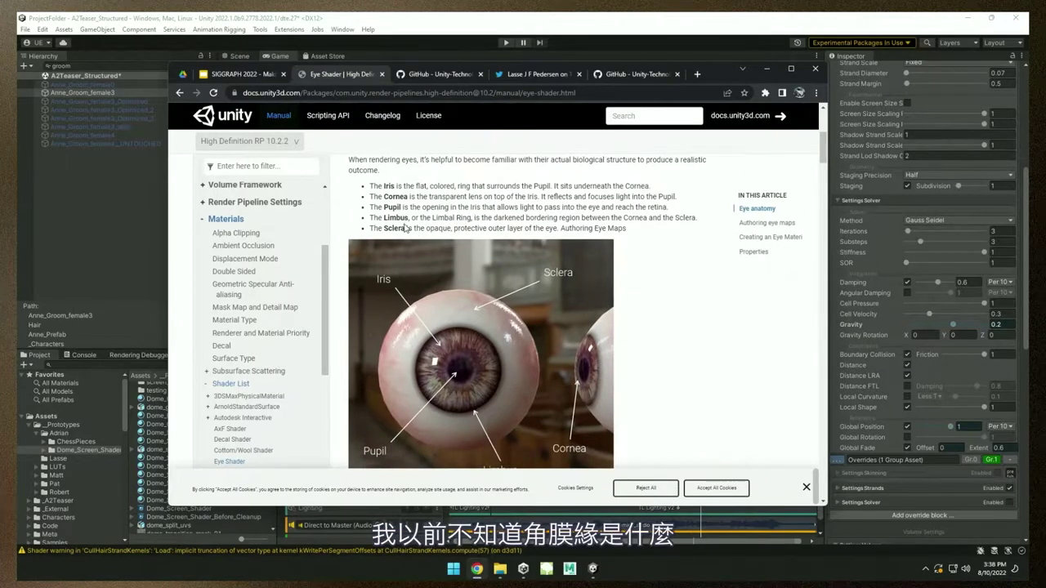
pyautogui.scroll(-4, 463, 251)
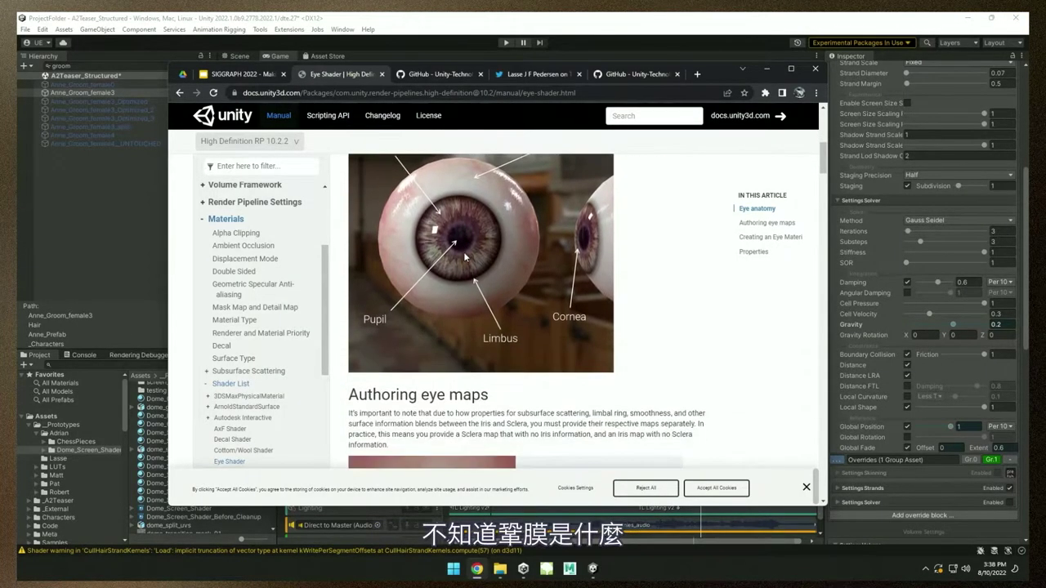
pyautogui.scroll(-6, 464, 257)
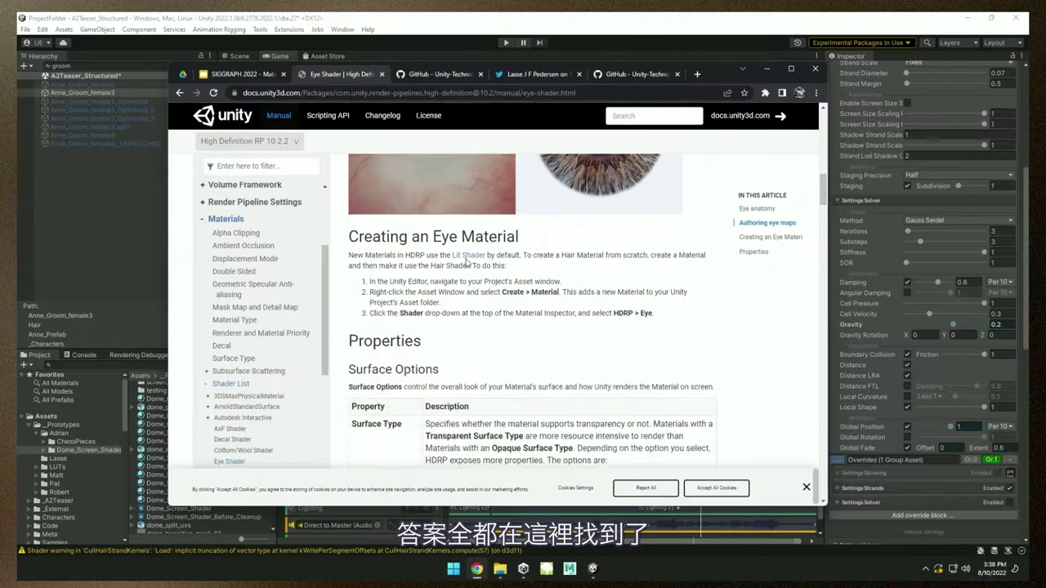
pyautogui.scroll(-12, 468, 258)
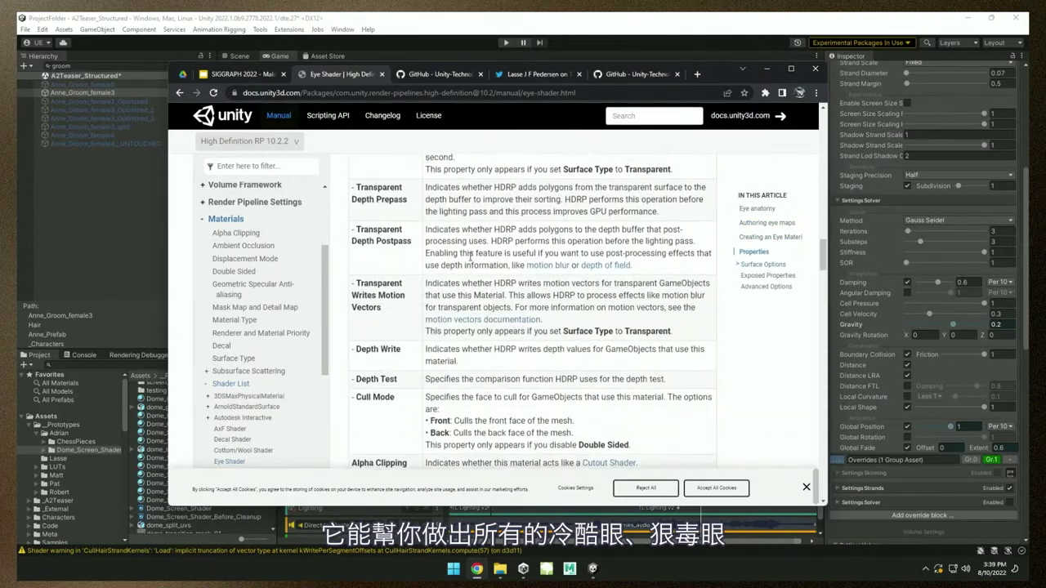
pyautogui.scroll(-15, 471, 255)
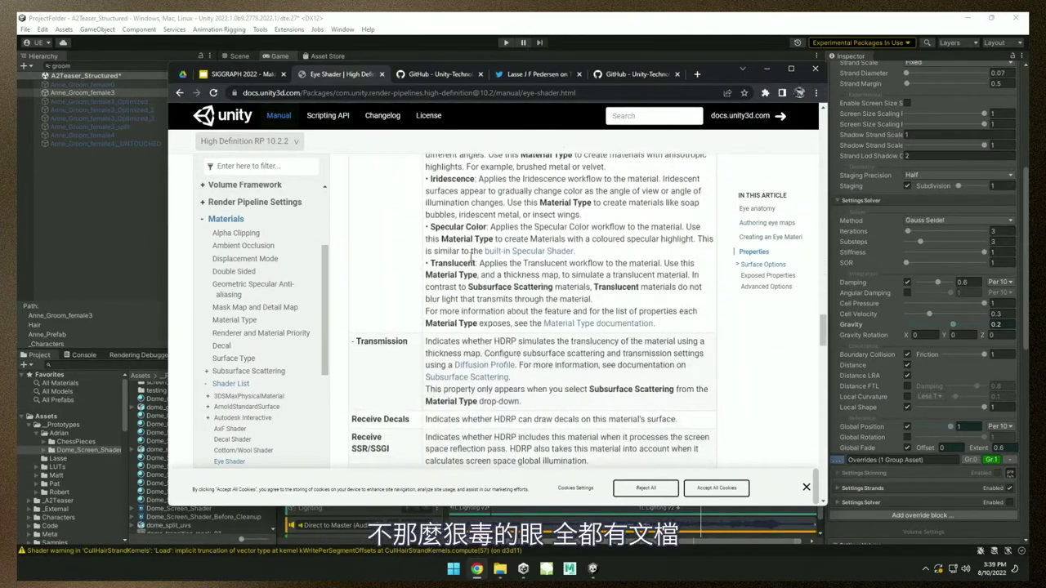
pyautogui.moveTo(824, 330); pyautogui.dragTo(807, 124)
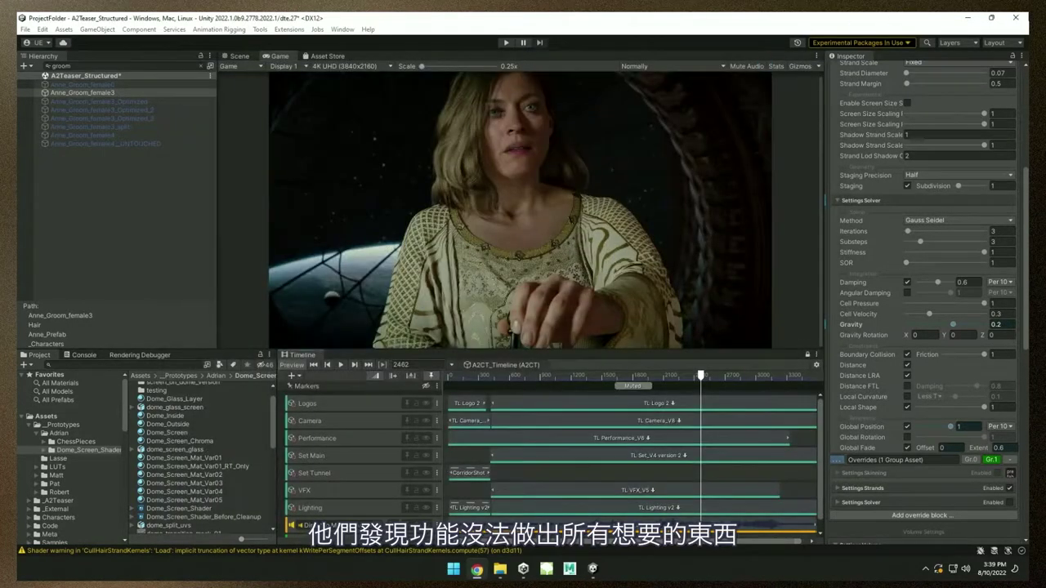
# - Play the eye tech video from the desktop, then exit full screen and close Movies & TV
pyautogui.click(767, 68)
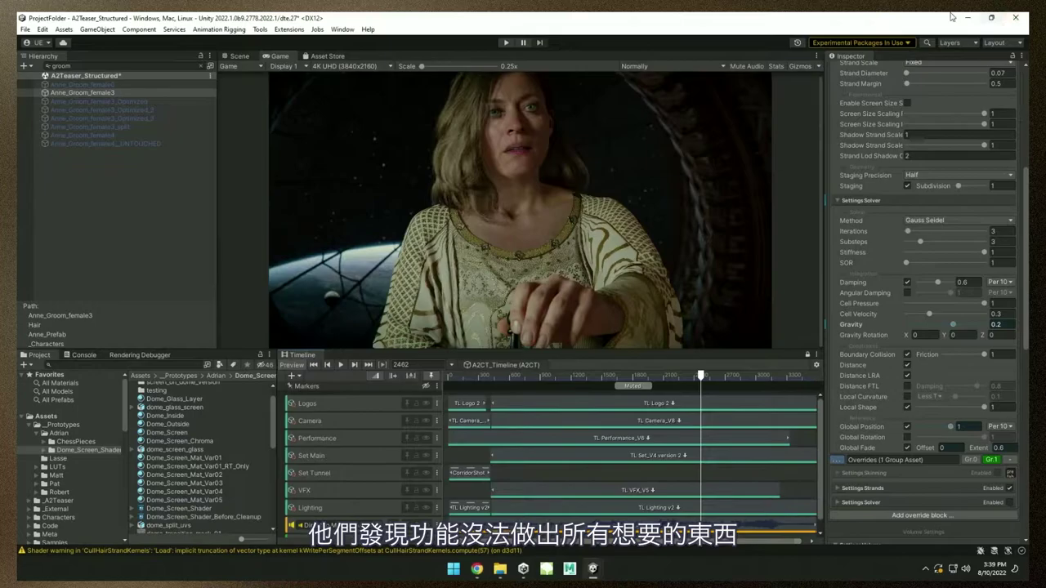
pyautogui.click(967, 21)
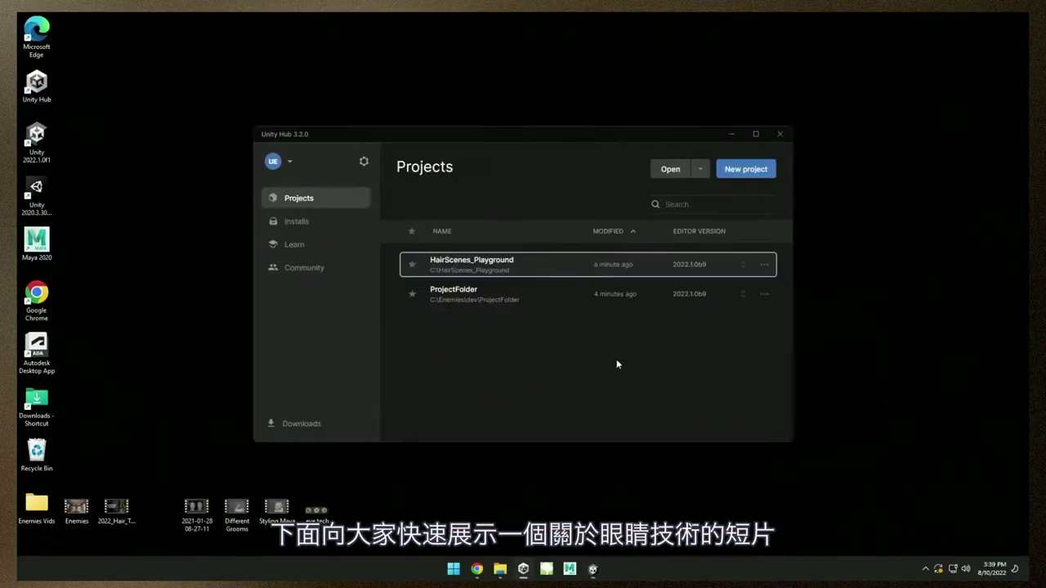
pyautogui.doubleClick(317, 511)
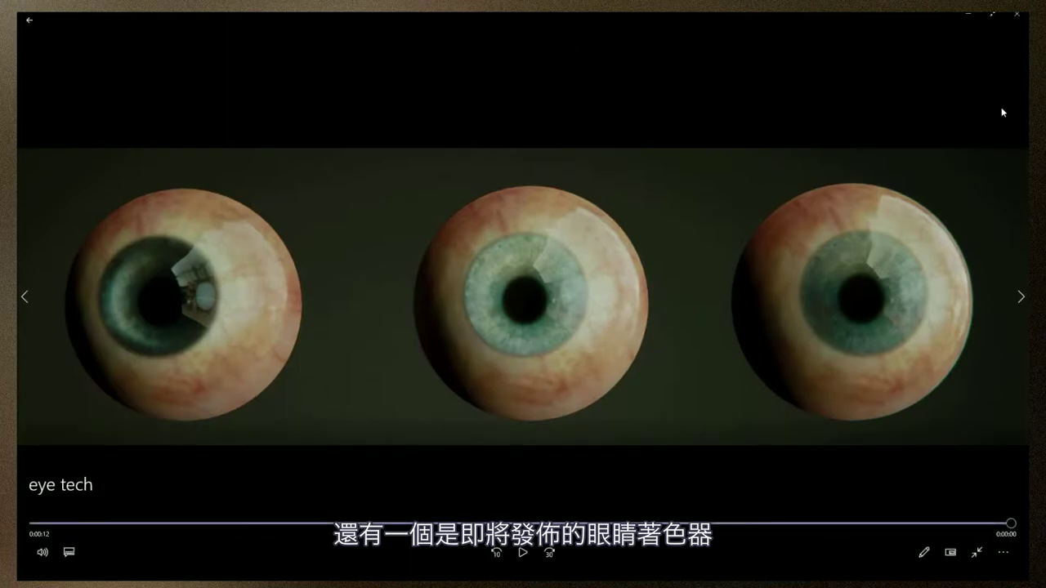
pyautogui.click(976, 553)
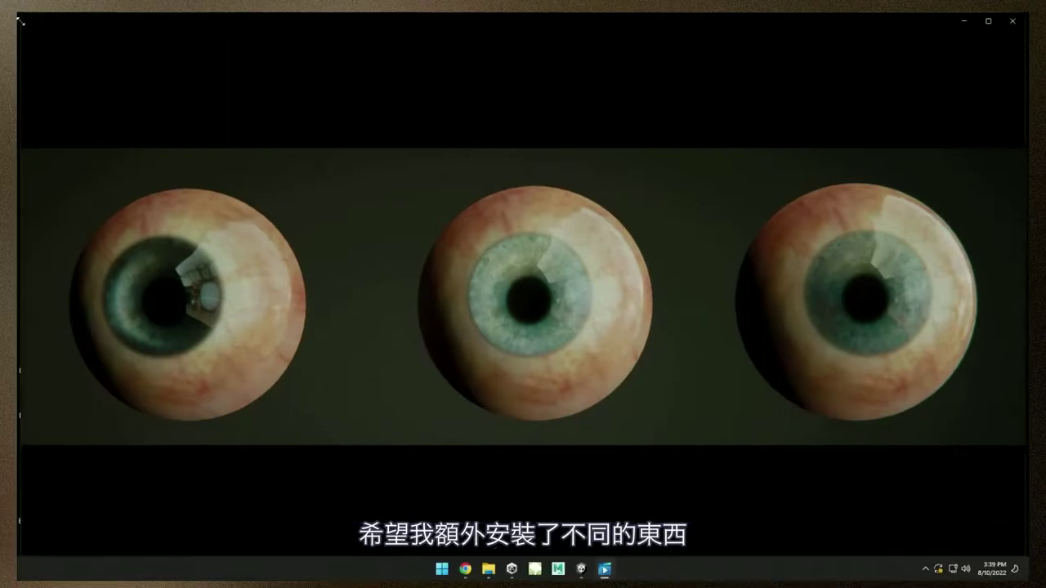
pyautogui.click(21, 20)
pyautogui.click(1016, 24)
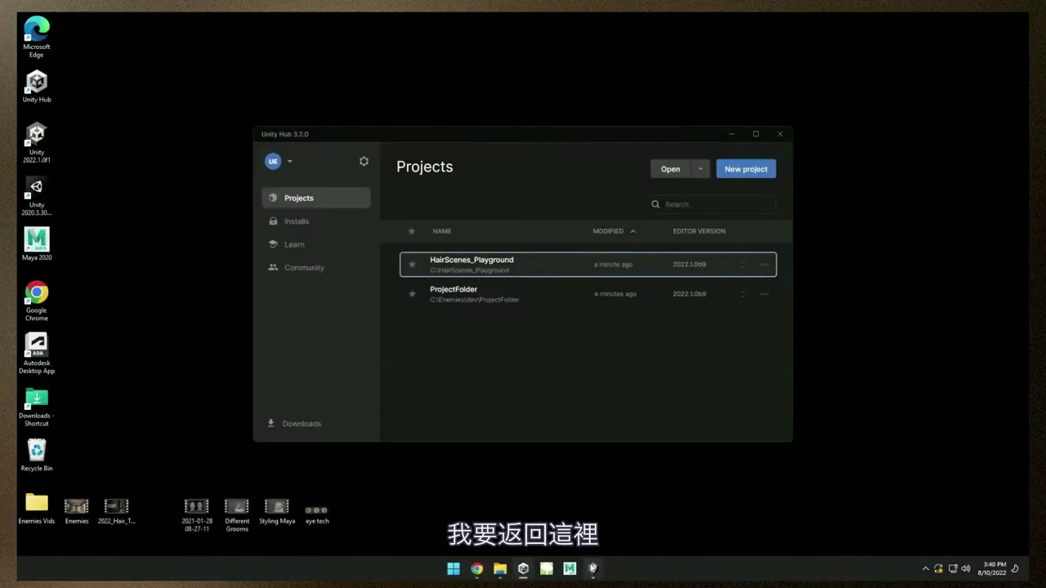
# - Filter the Hierarchy by "eye", select Eye_GEO, and frame it in the Scene view
pyautogui.moveTo(593, 568)
pyautogui.click(541, 515)
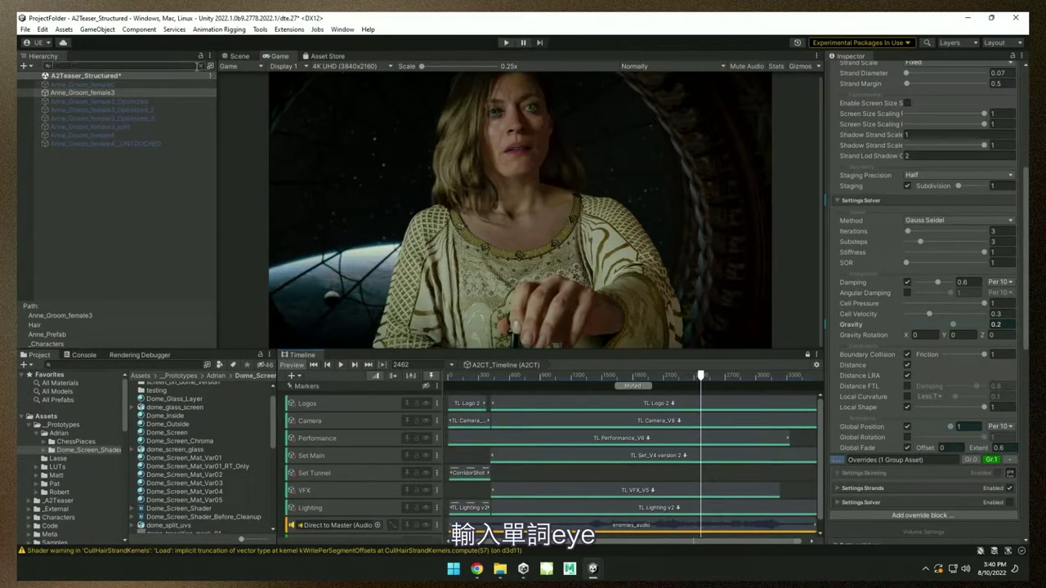
pyautogui.click(195, 65)
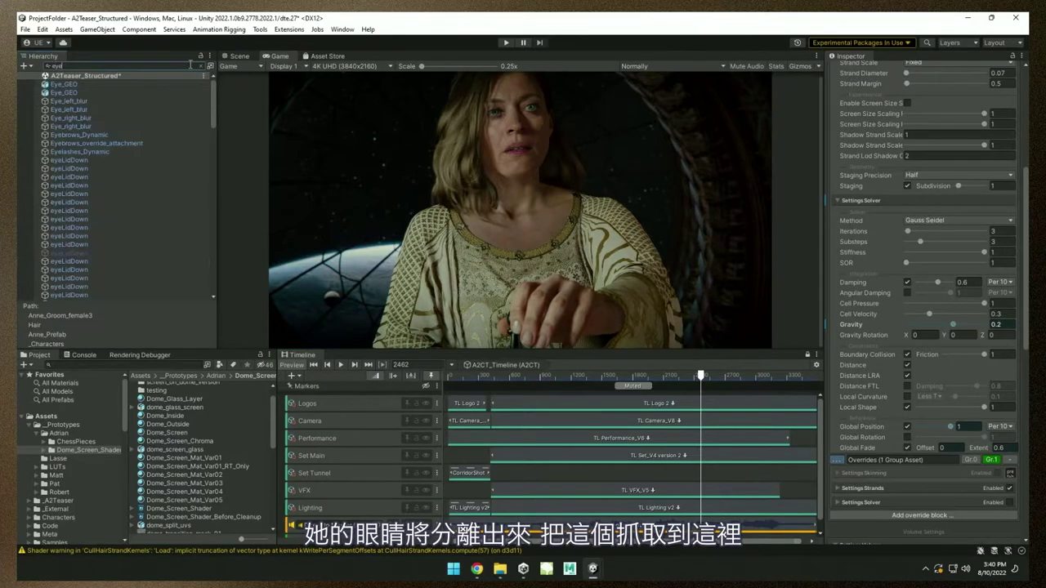
pyautogui.press('Down')
pyautogui.press('Up')
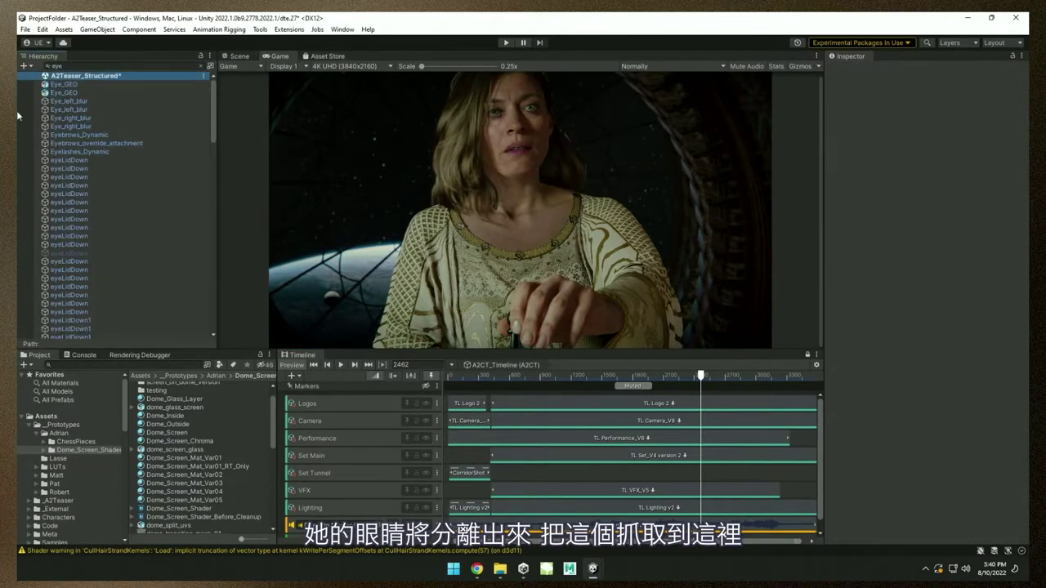
pyautogui.click(67, 84)
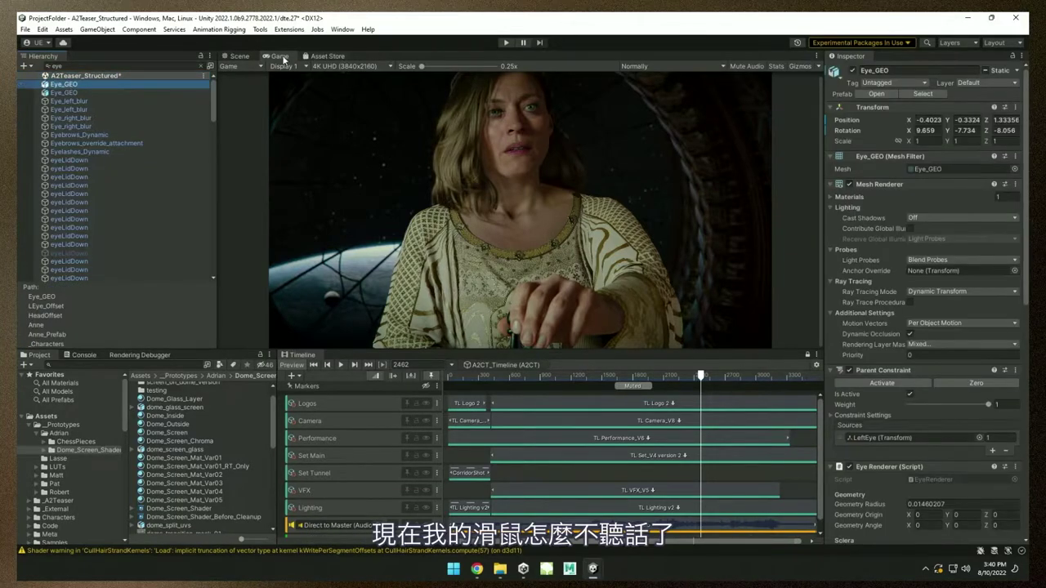
pyautogui.click(248, 57)
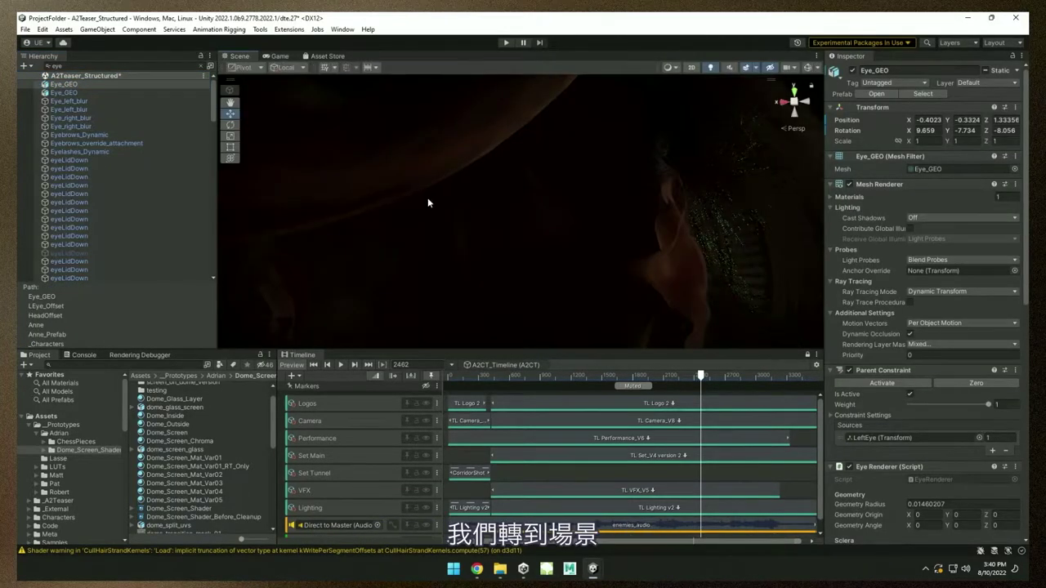
pyautogui.press('f')
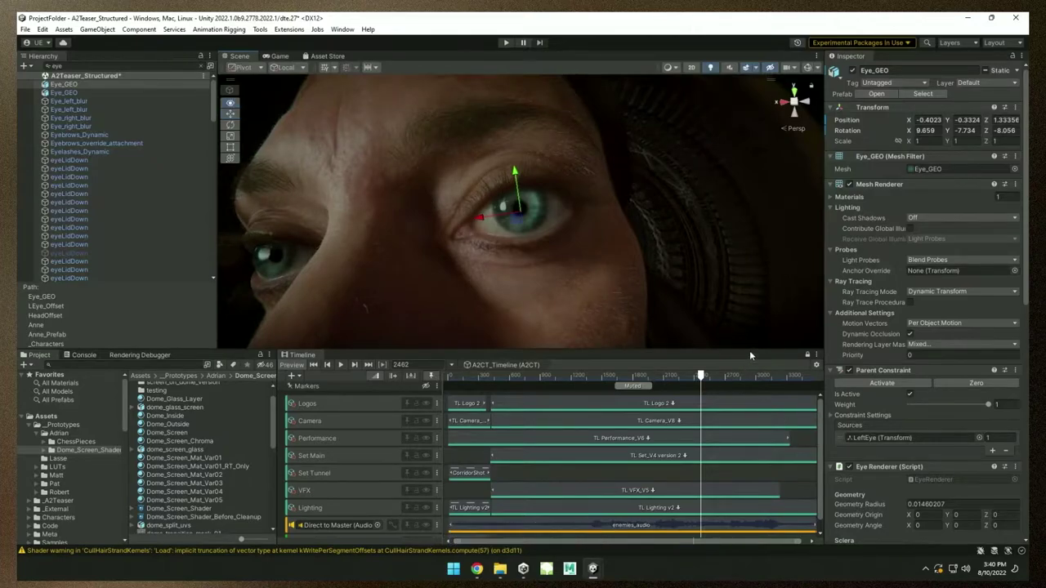
pyautogui.click(765, 420)
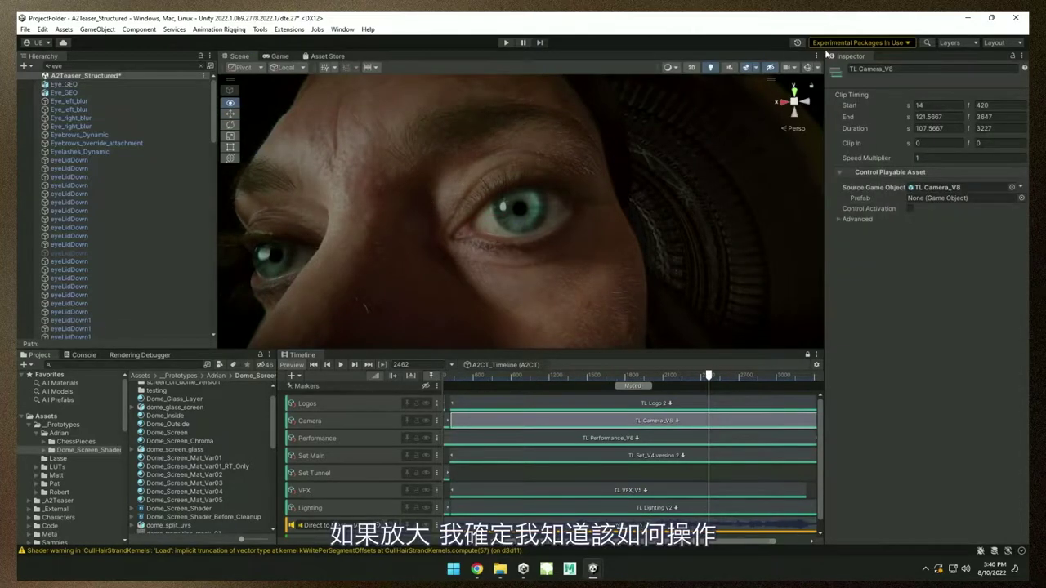
# - Zoom in on Eye_GEO, orbit from its front to its side, and scroll the Inspector to Eye Renderer
pyautogui.click(98, 84)
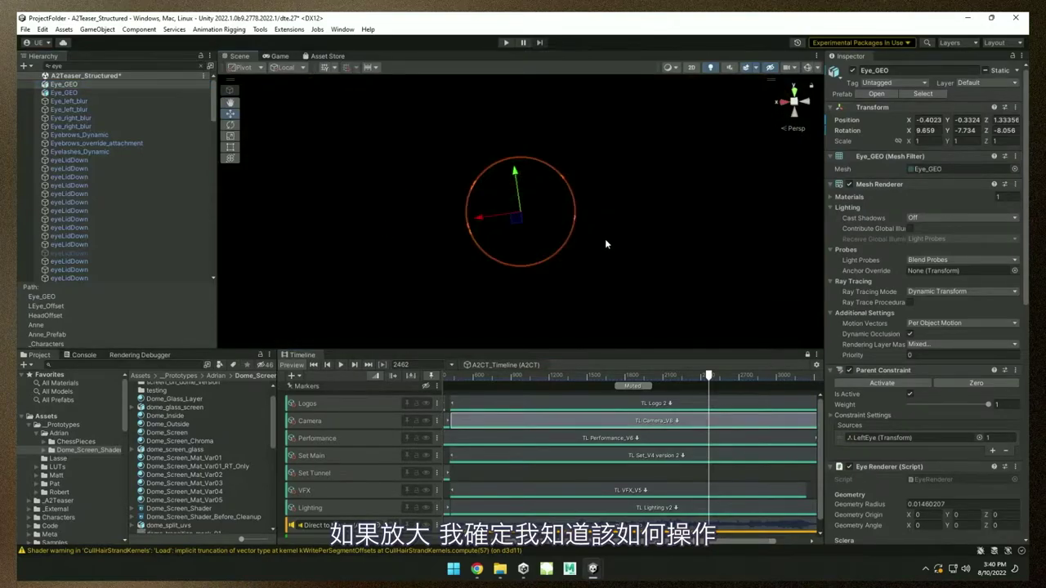
pyautogui.scroll(-5, 605, 238)
pyautogui.press('f')
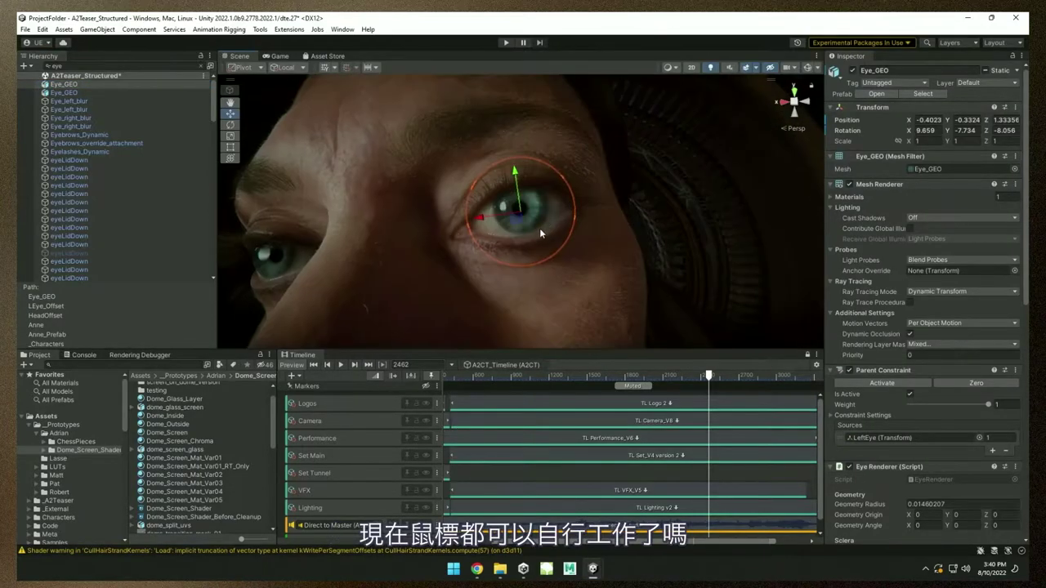
pyautogui.scroll(5, 758, 143)
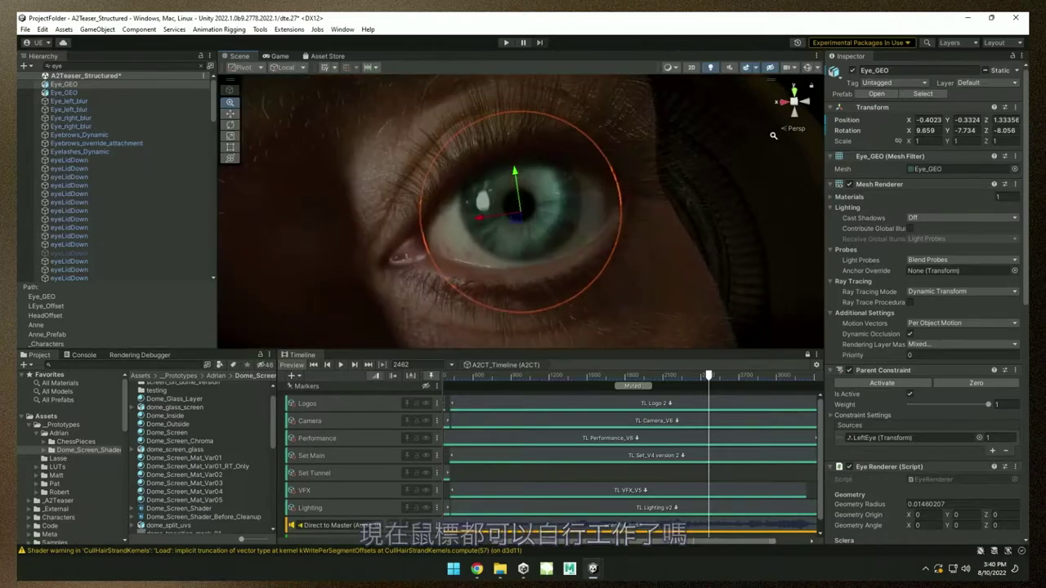
pyautogui.keyDown('alt'); pyautogui.moveTo(556, 221); pyautogui.dragTo(498, 184); pyautogui.keyUp('alt')
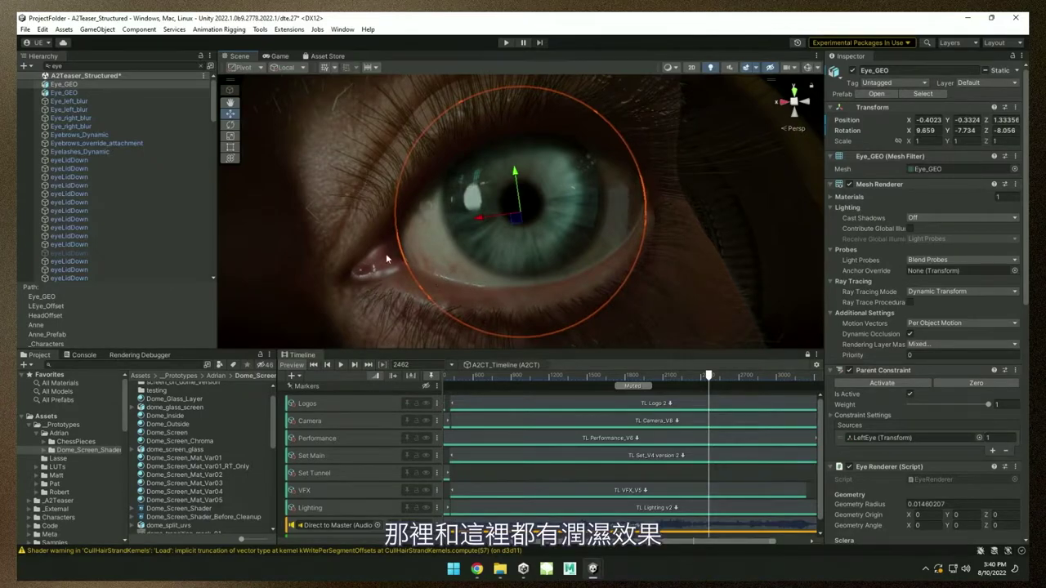
pyautogui.scroll(3, 500, 208)
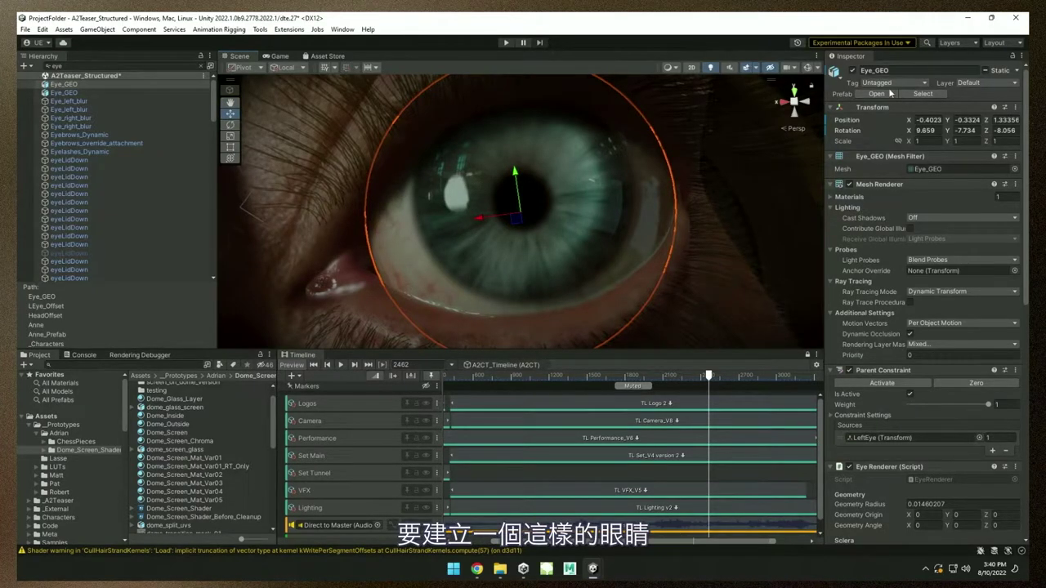
pyautogui.keyDown('alt'); pyautogui.moveTo(615, 203); pyautogui.dragTo(572, 228); pyautogui.keyUp('alt')
pyautogui.moveTo(1025, 96); pyautogui.dragTo(1025, 327)
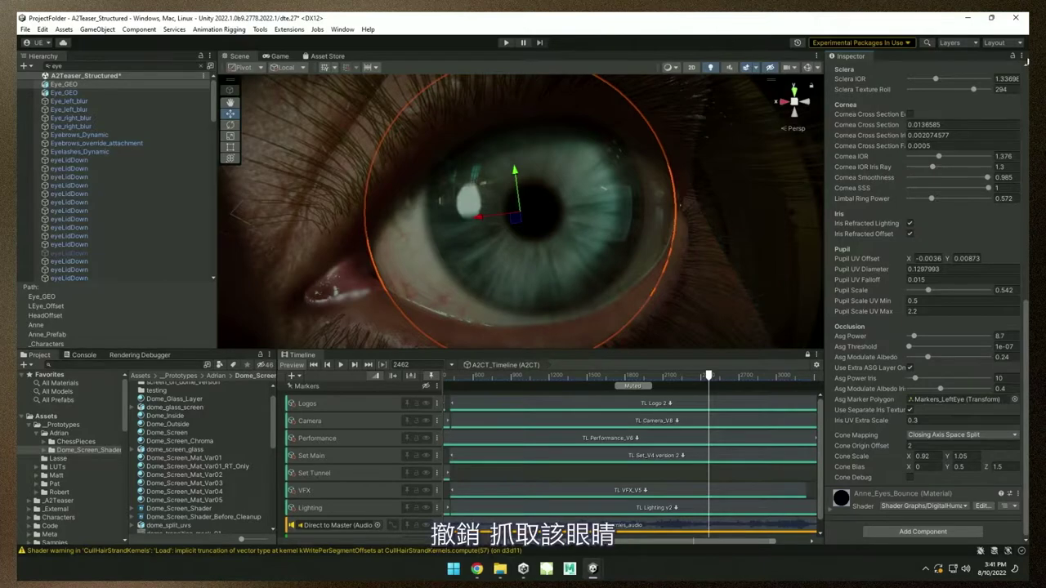
# - Expand the Anne_Eyes_Bounce material and preview its Albedo Sclera texture
pyautogui.click(65, 85)
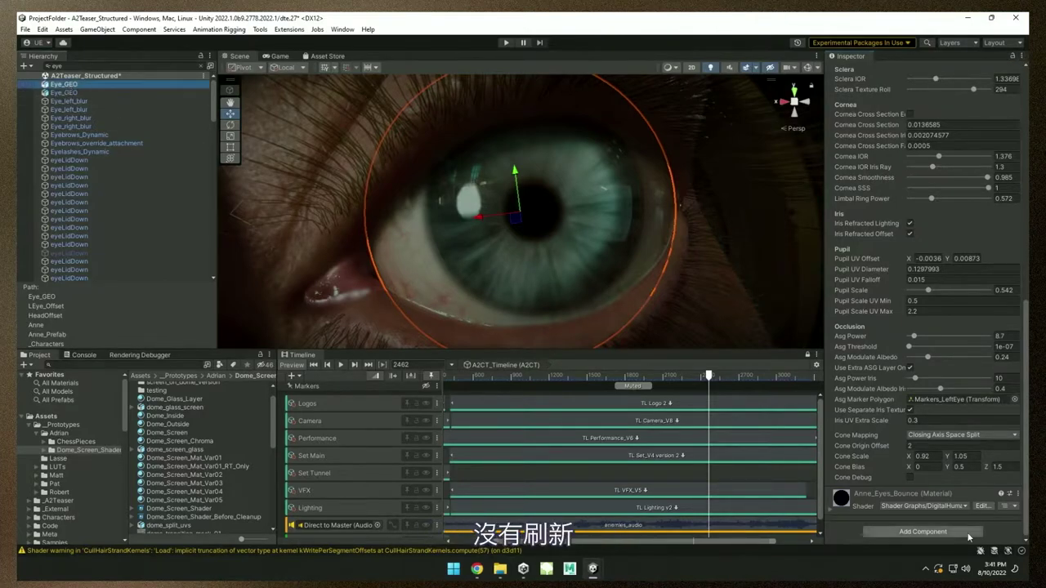
pyautogui.click(830, 507)
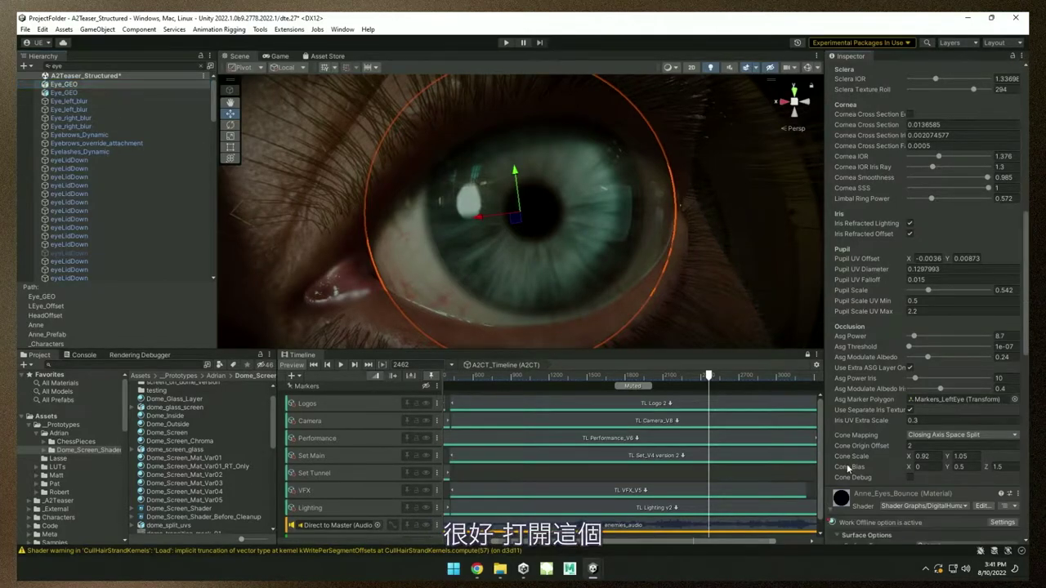
pyautogui.scroll(-3, 866, 446)
pyautogui.scroll(-4, 867, 441)
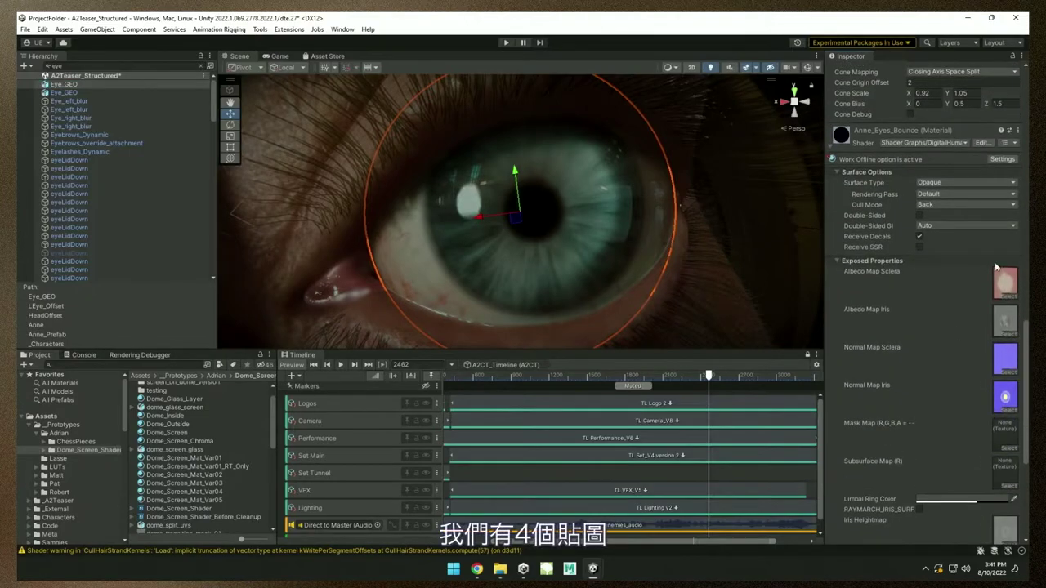
pyautogui.doubleClick(1003, 286)
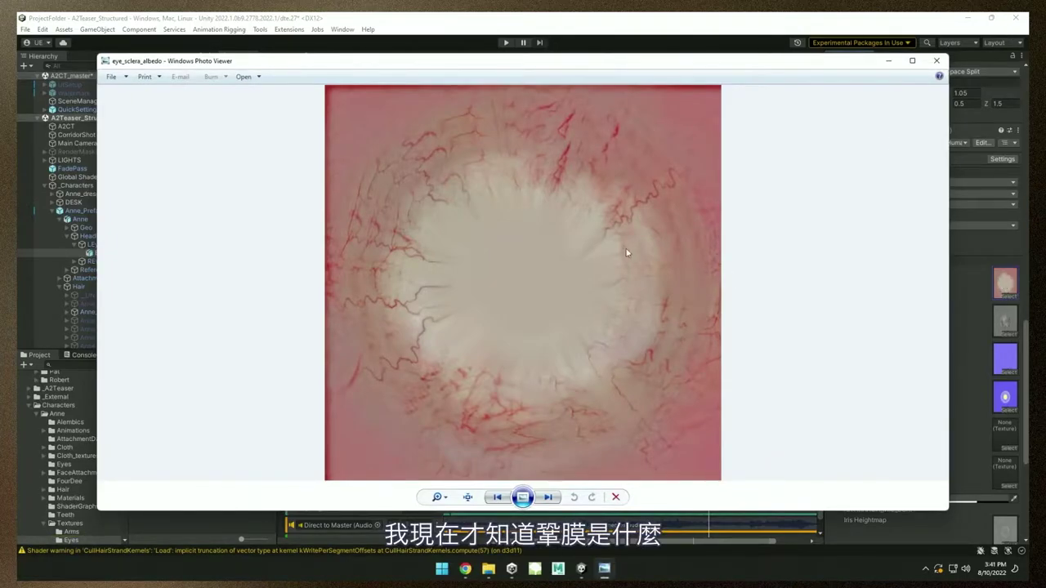
pyautogui.click(936, 60)
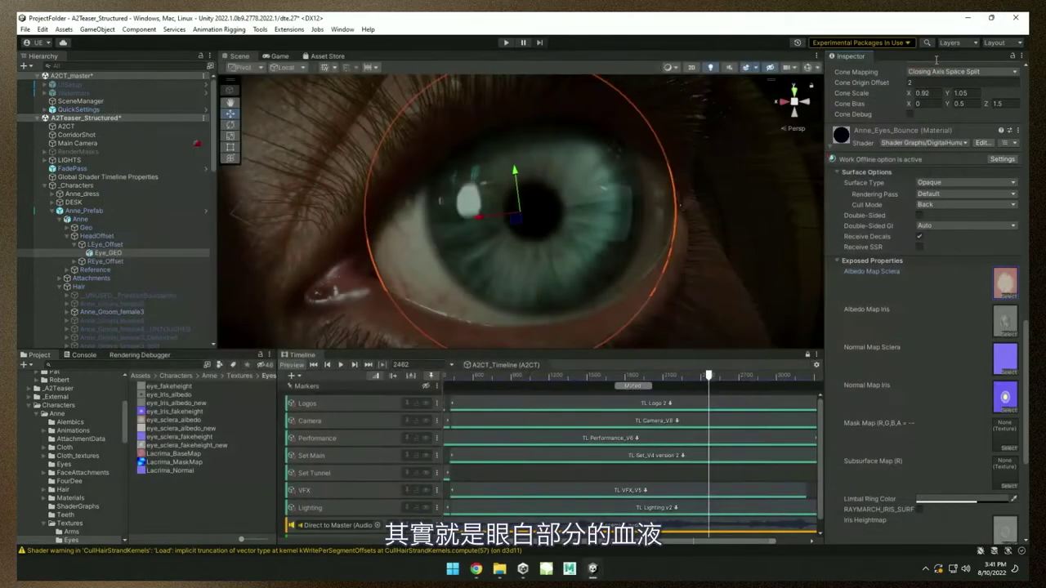
# - Preview the Albedo Iris and Normal Sclera textures, then scroll back up to the Eye Renderer settings
pyautogui.doubleClick(1003, 321)
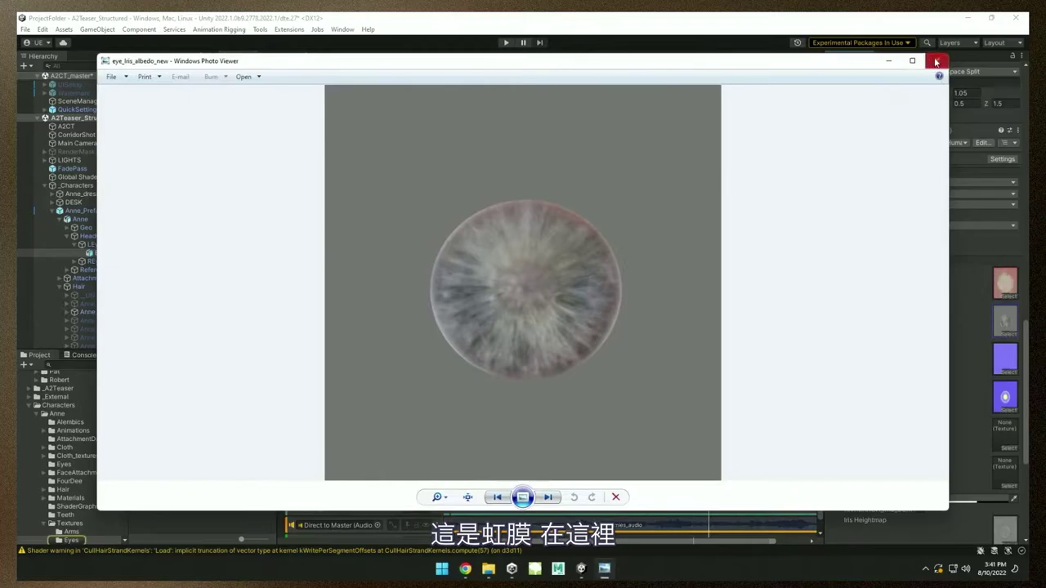
pyautogui.click(936, 60)
pyautogui.doubleClick(1008, 356)
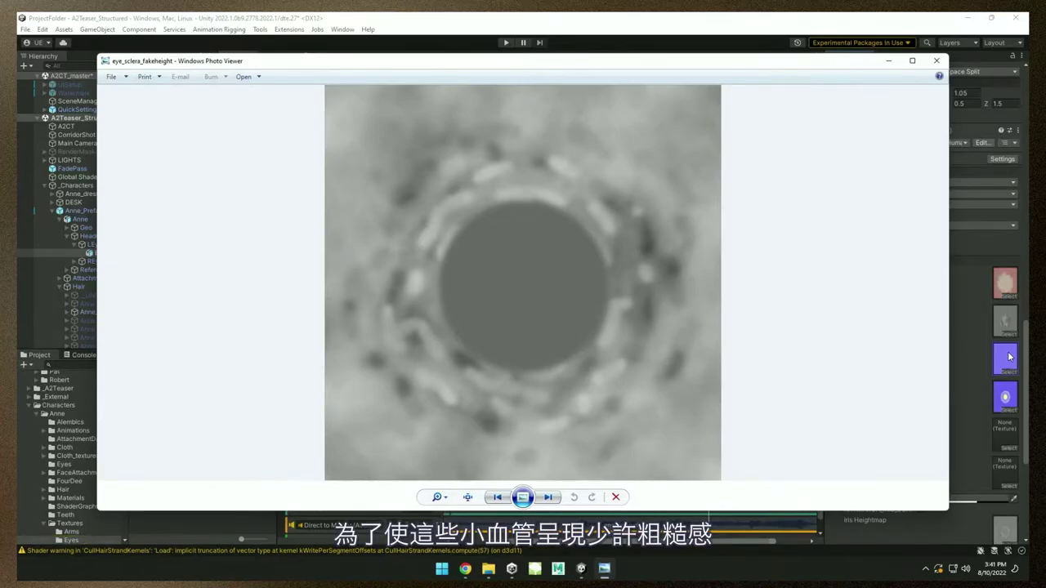
pyautogui.press('Escape')
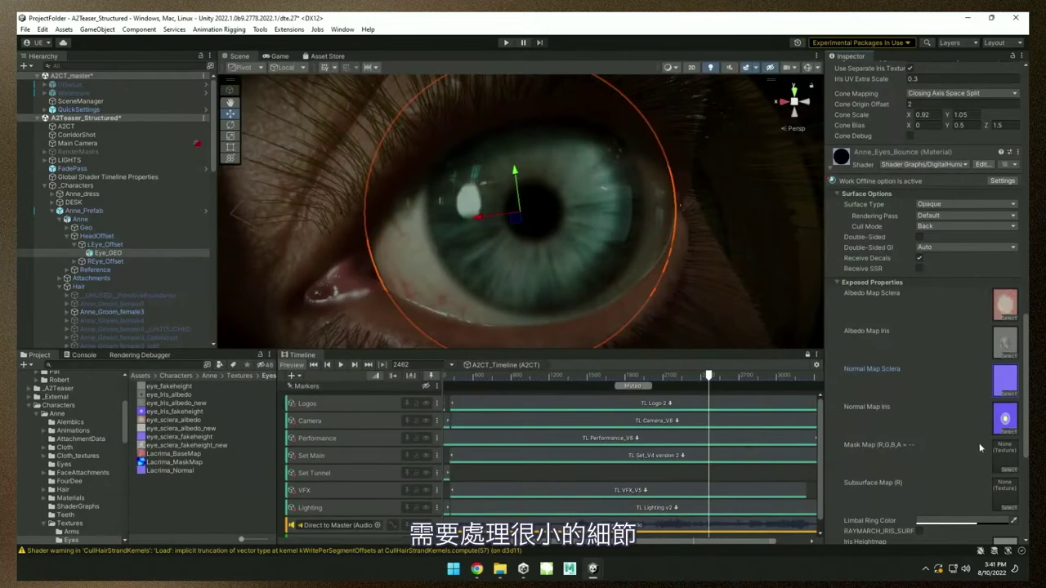
pyautogui.moveTo(1026, 384); pyautogui.dragTo(1027, 259)
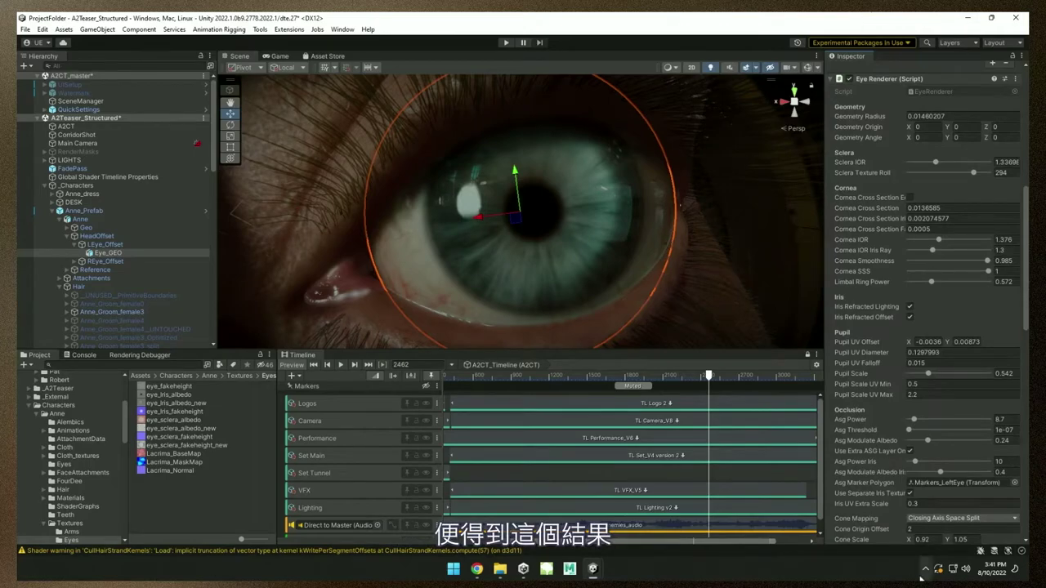